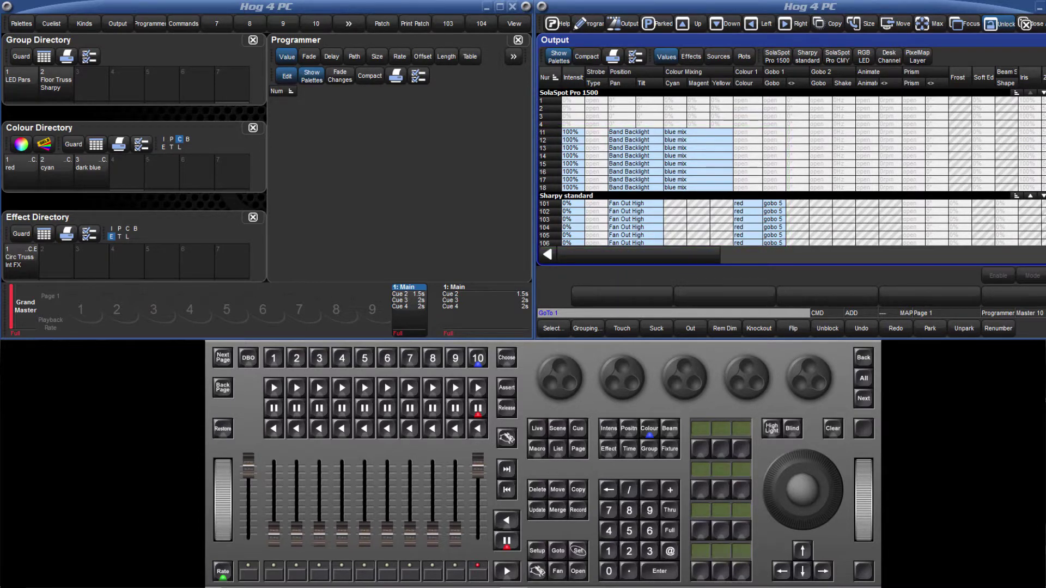
Step: Check the Sharpy and SolaSpot output, then load and clear on-stage fixtures twice using Live
click(809, 59)
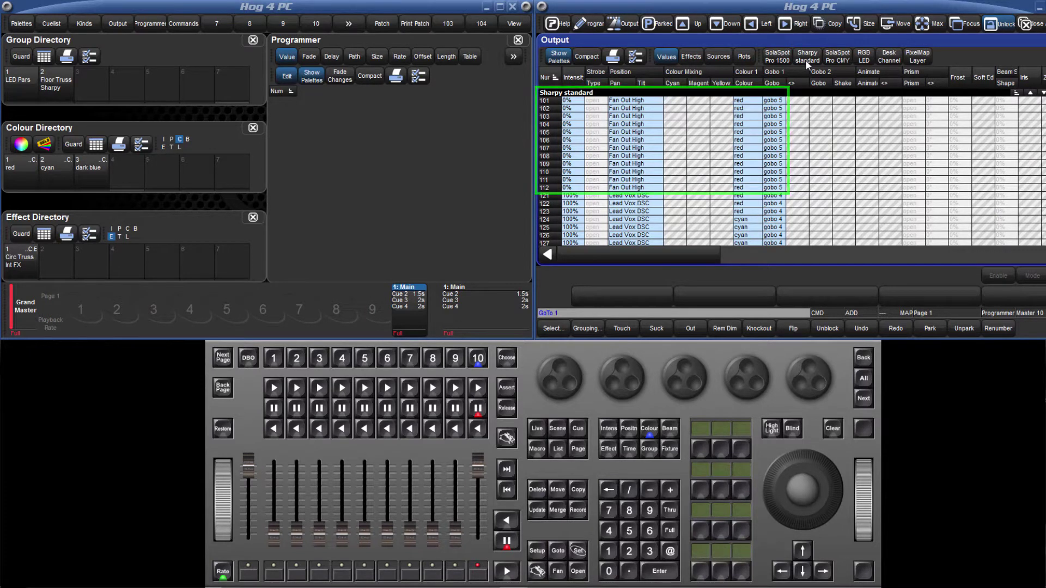
click(783, 57)
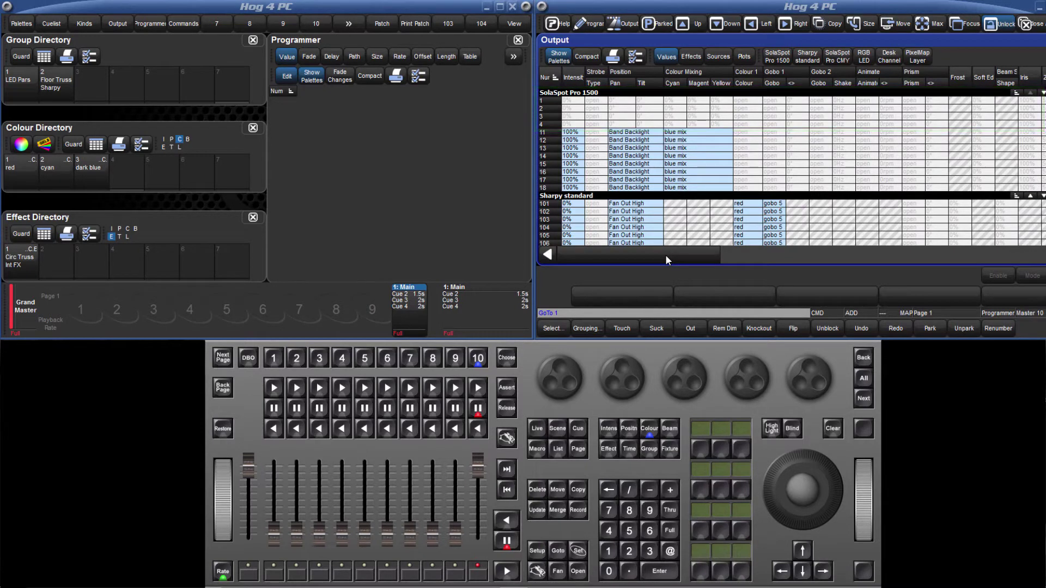
click(535, 428)
click(658, 572)
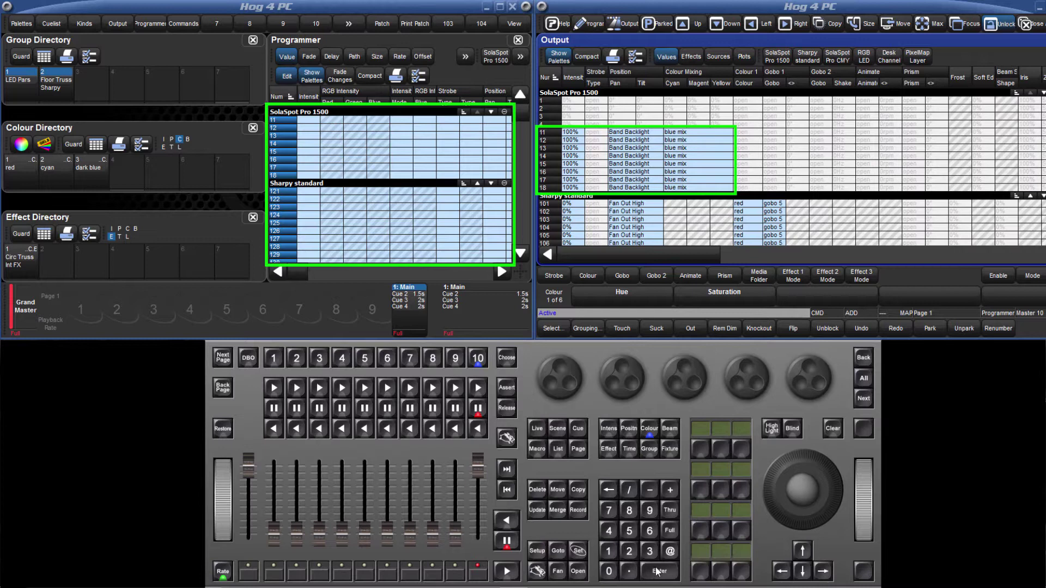
click(833, 429)
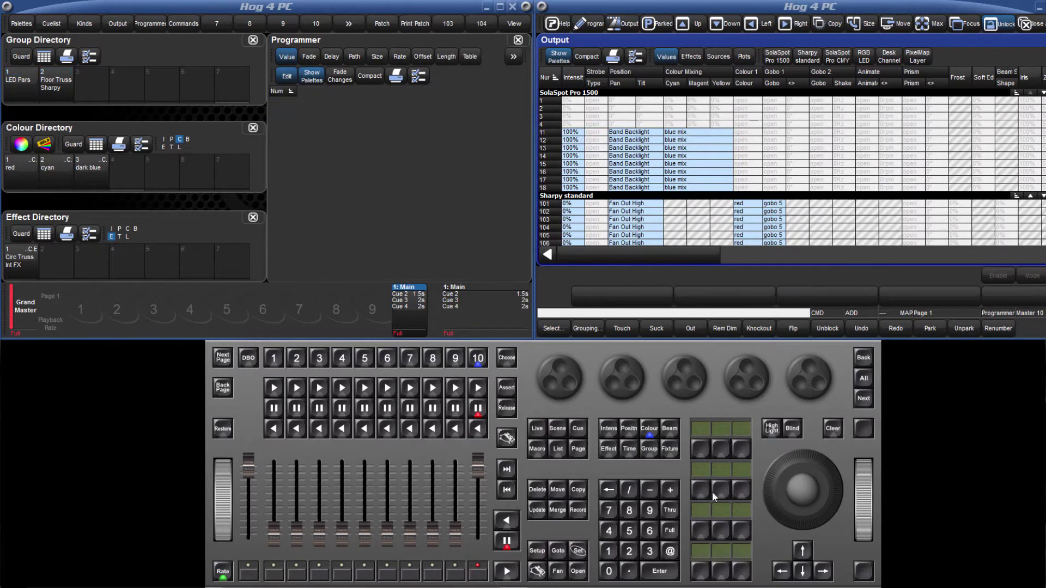
click(537, 428)
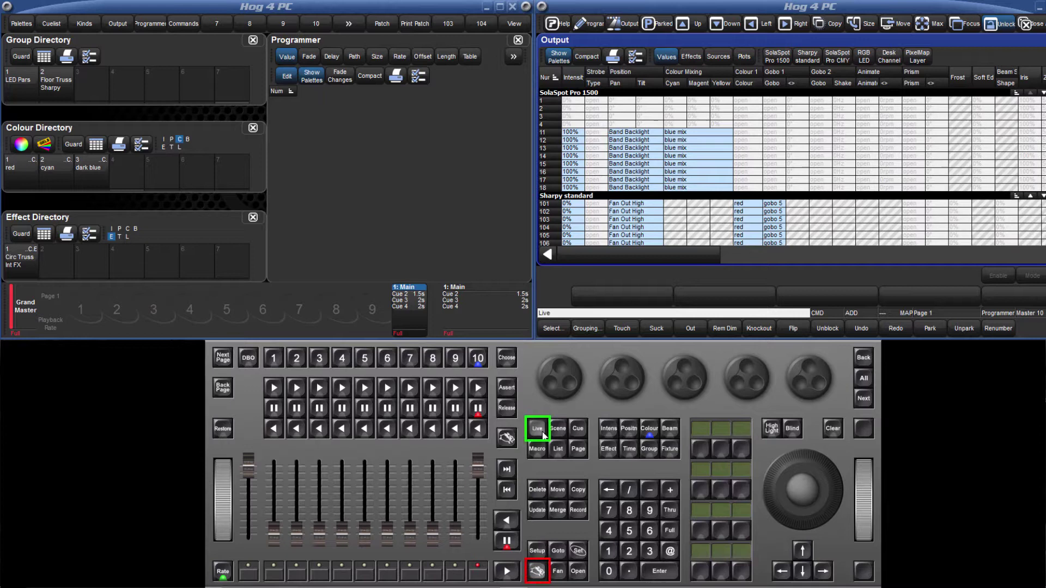
click(658, 571)
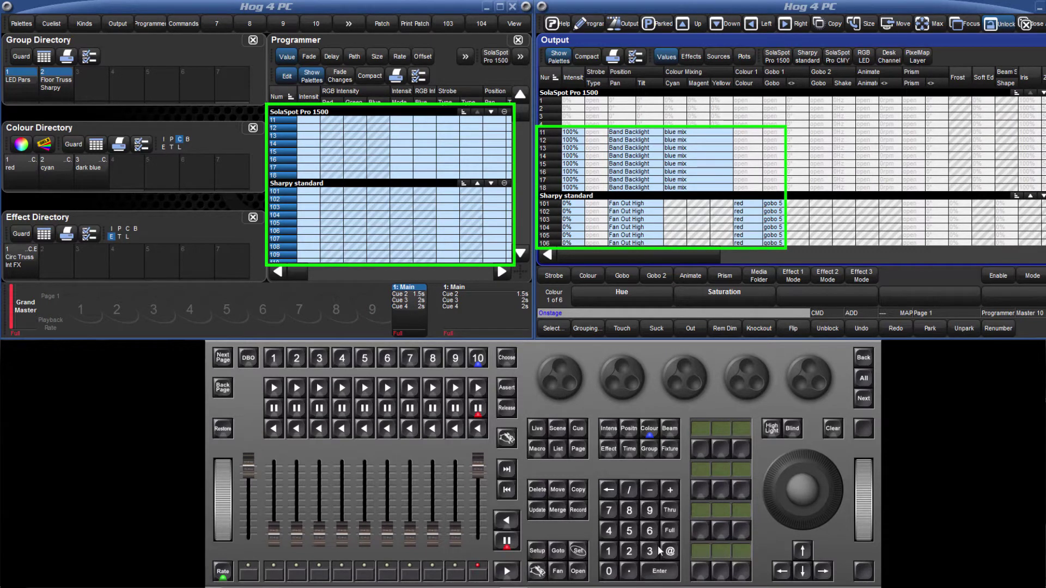
click(833, 430)
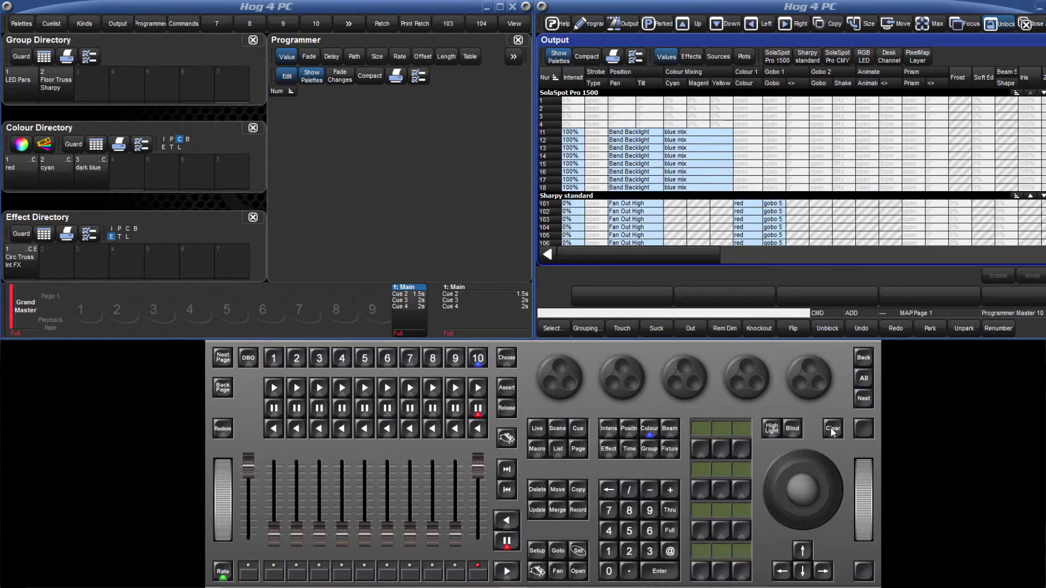
click(832, 430)
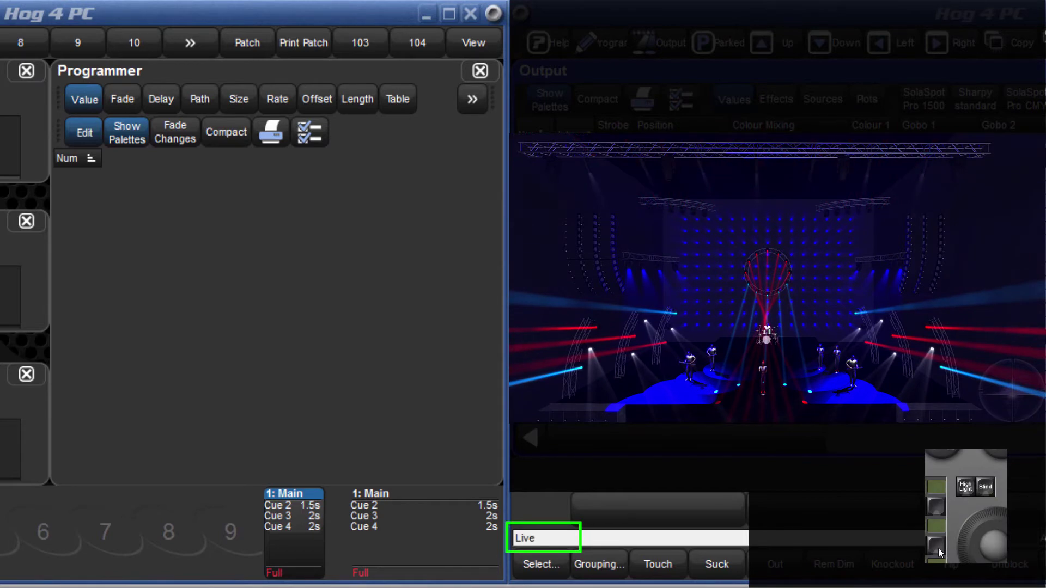
Step: Select the live fixtures and toggle HighLight on and off in the visualiser
click(966, 487)
click(966, 489)
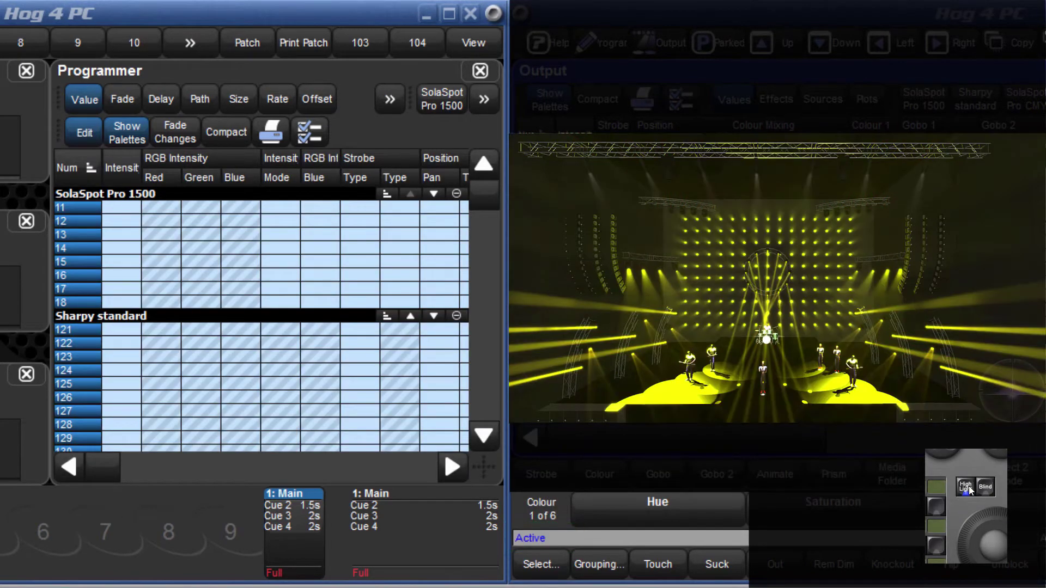
click(966, 488)
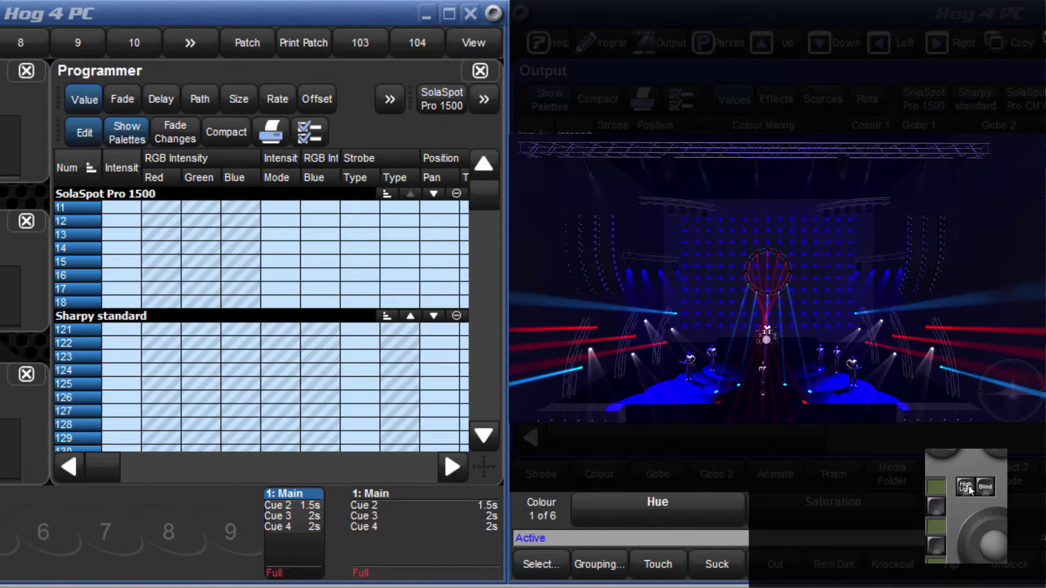
click(968, 489)
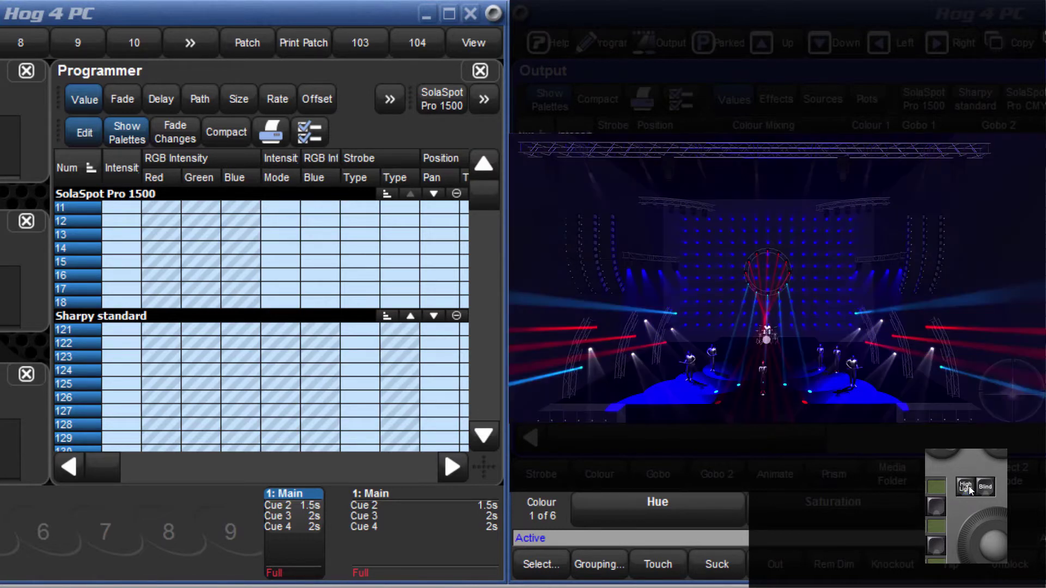
click(966, 490)
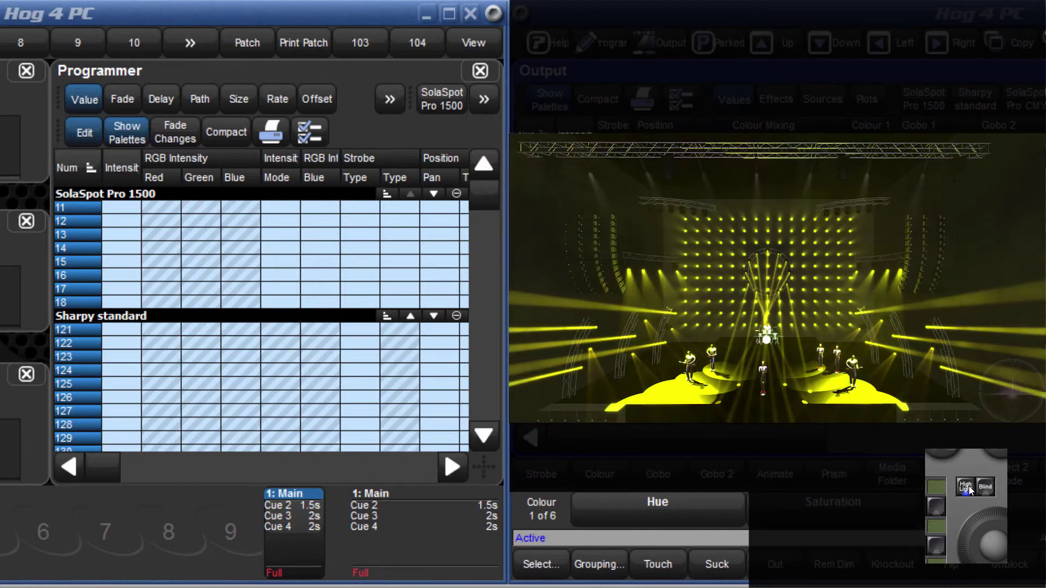
click(967, 489)
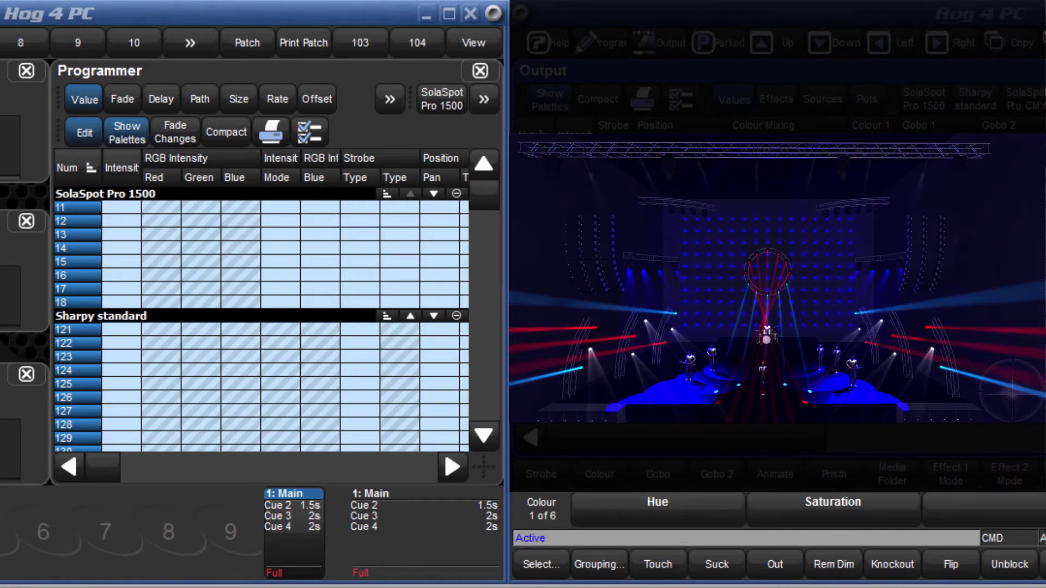
Step: Clear the Programmer and reload on-stage SolaSpots 11–18 and Sharpys 101–109 with Live
key(BackSpace)
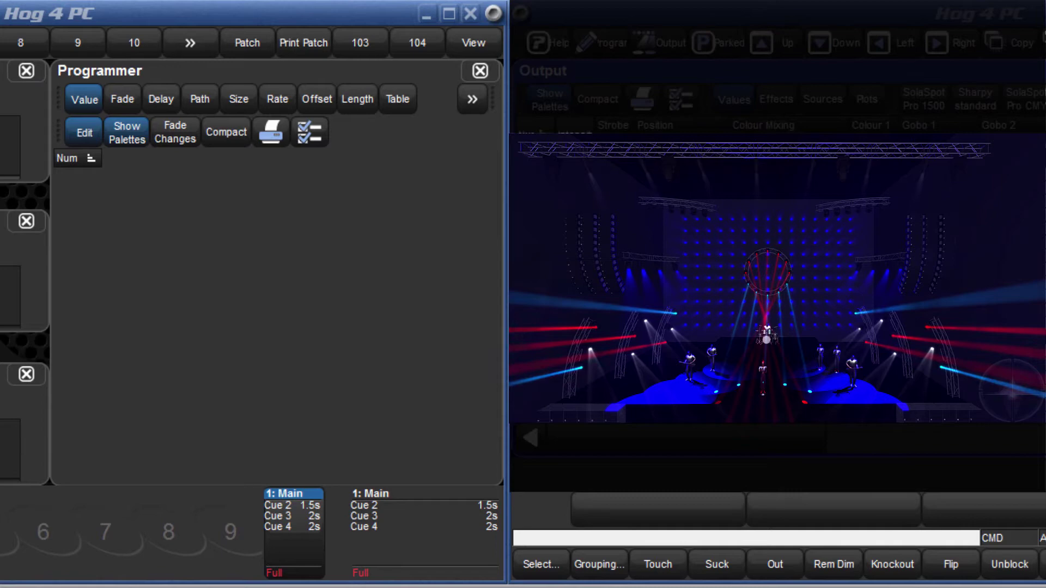
key(l)
text(Live)
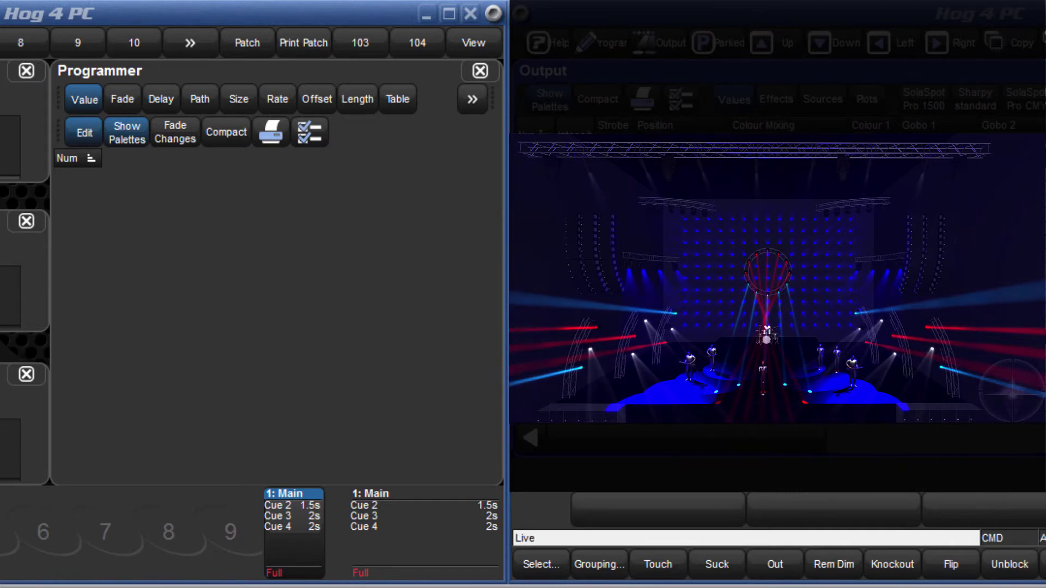
key(Return)
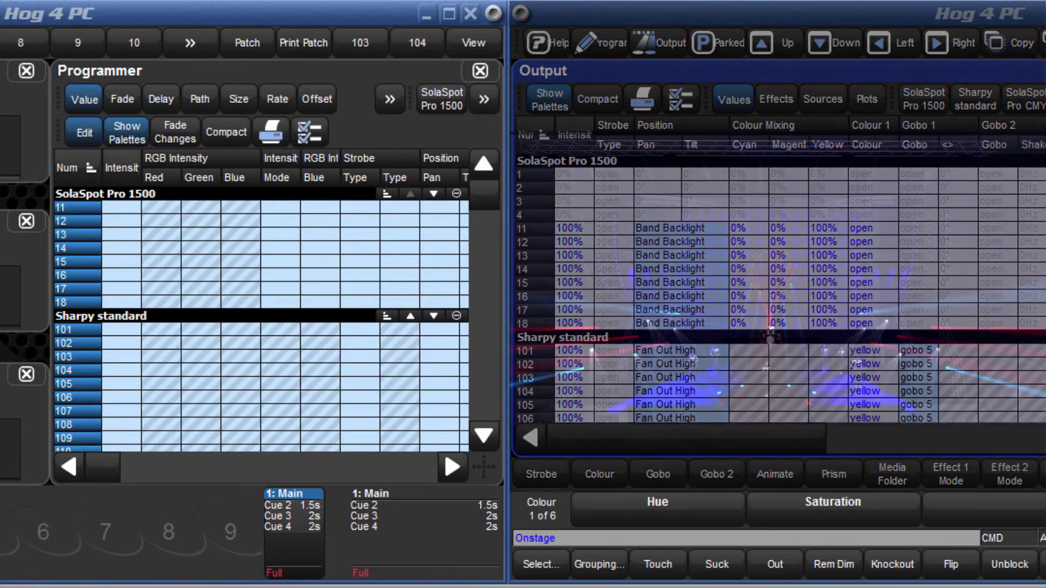
Step: Advance the cuelist to the next cue, then select live fixtures at 10% and undo
key(BackSpace)
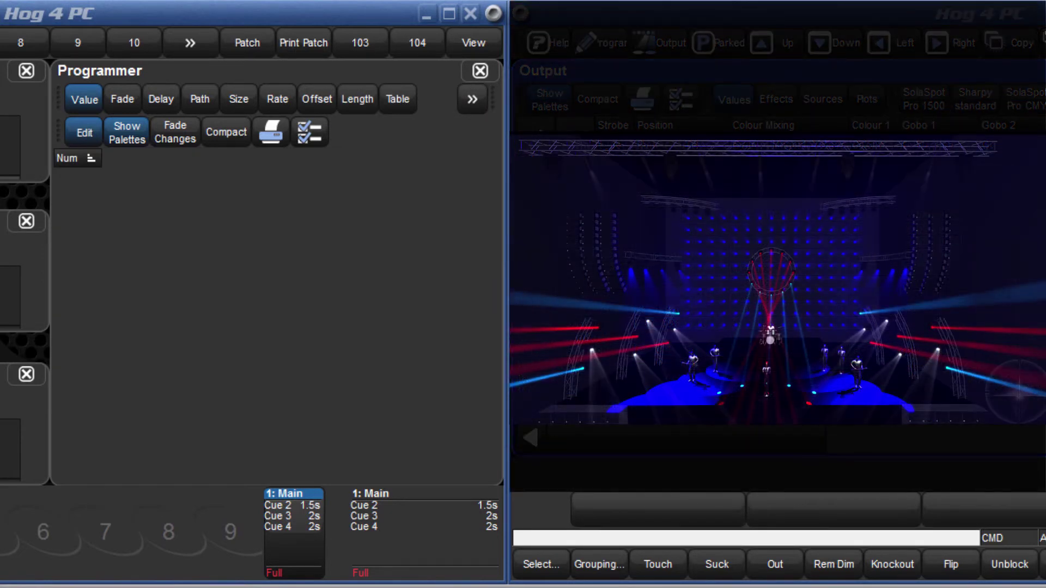
key(space)
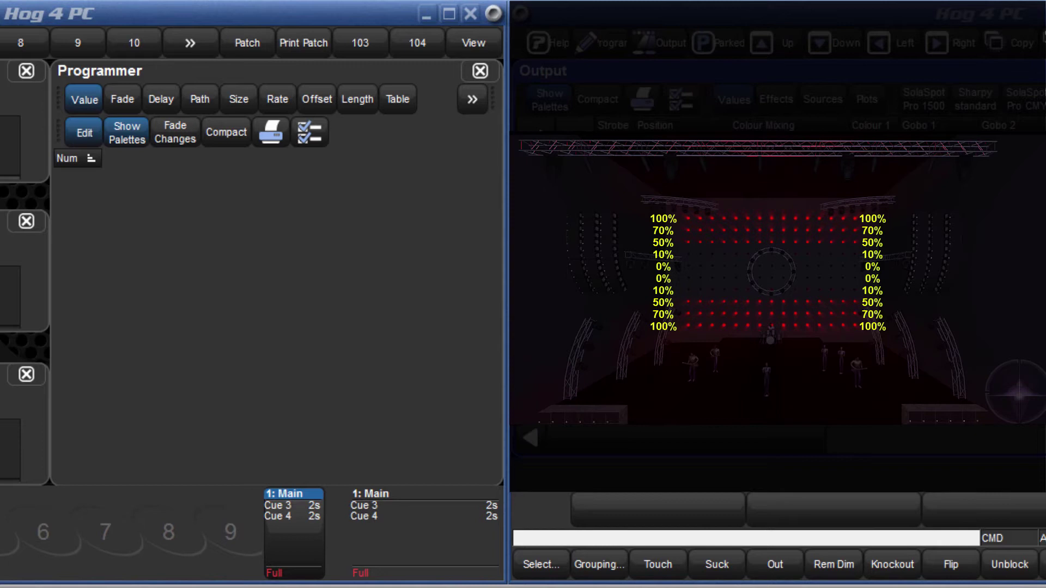
key(Live)
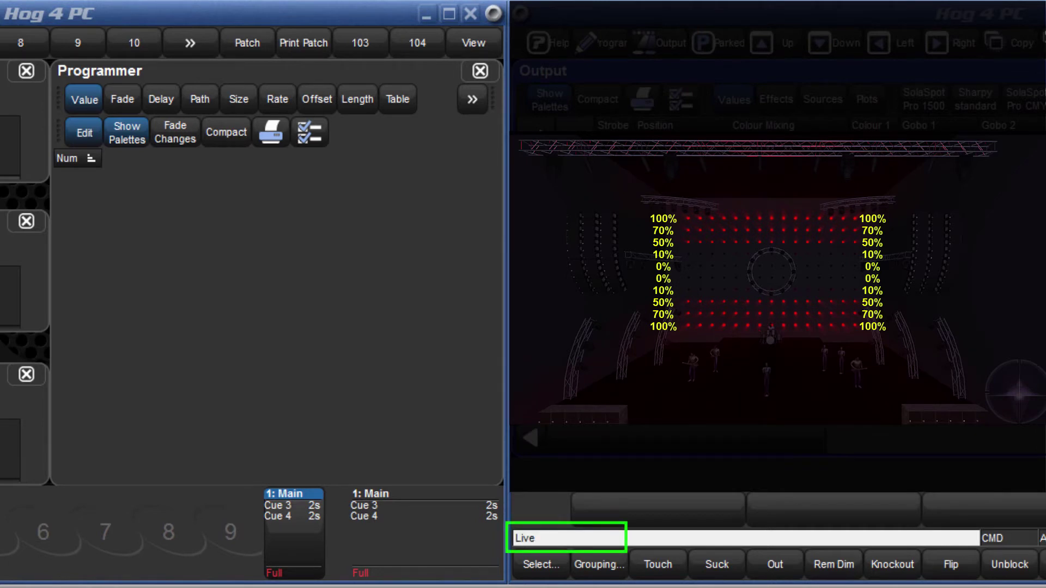
text(@10)
key(Return)
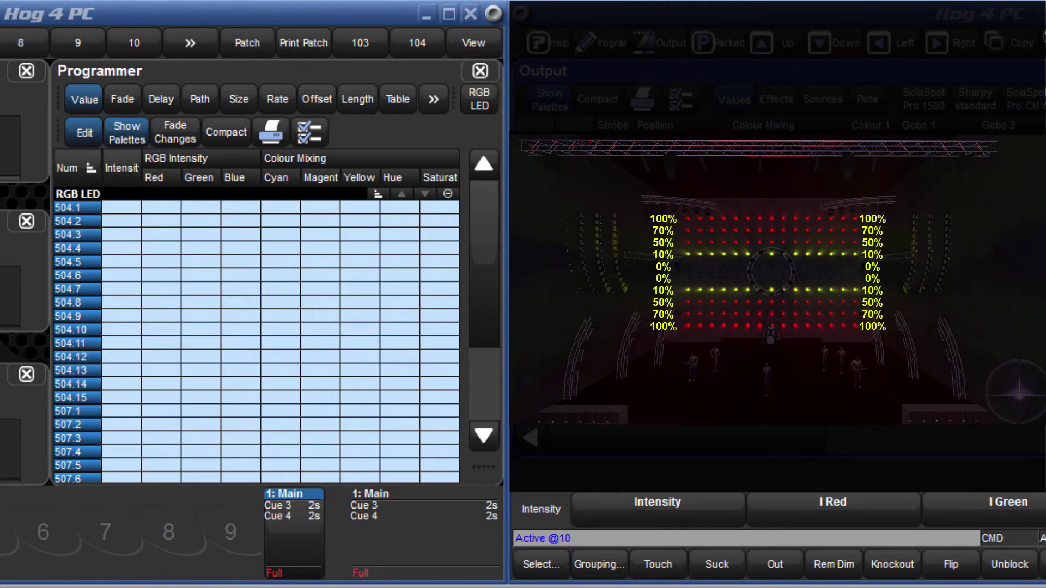
key(ctrl+z)
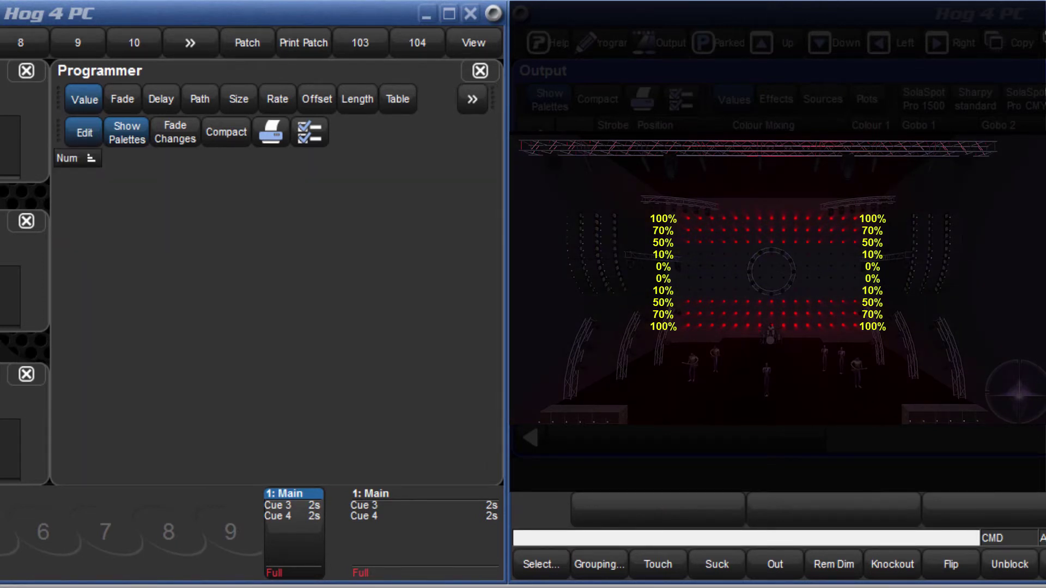
Step: Set the live LEDs lit between 50% and 70% to zero intensity
key(Live)
text(Live @)
key(at)
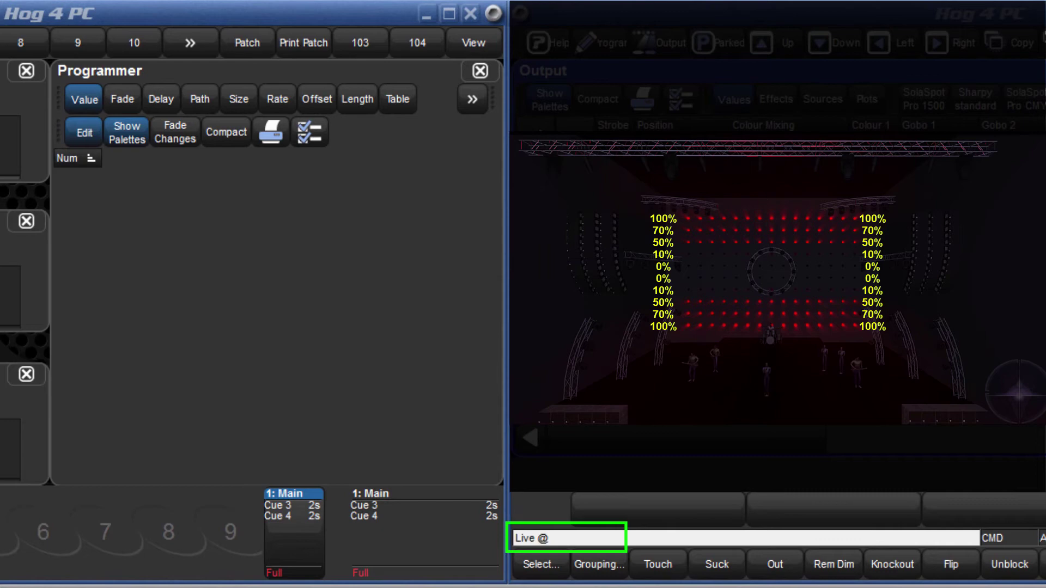
text(50>)
text(70)
key(Return)
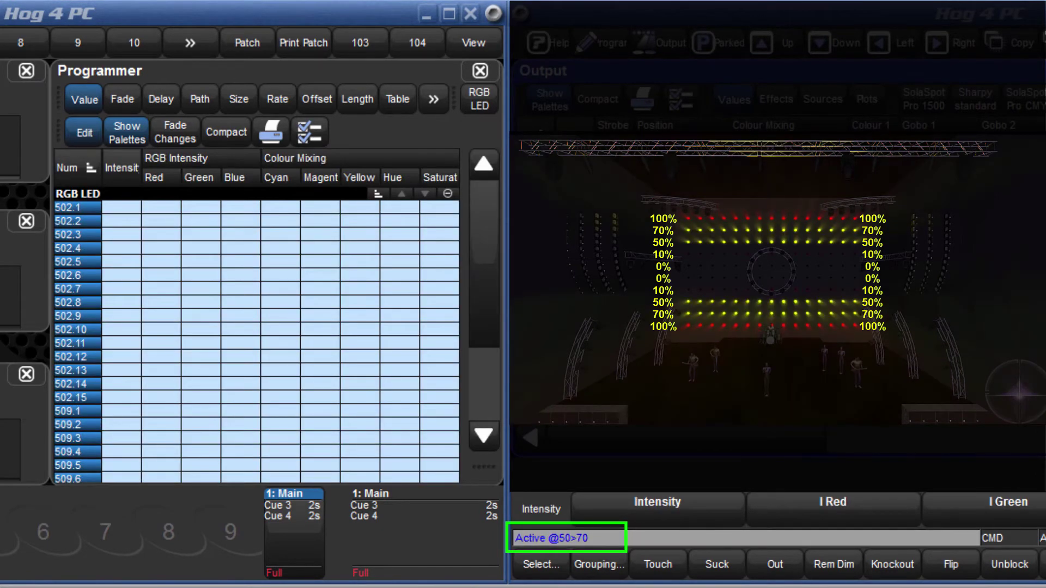
key(Return)
text(@ 0)
key(Return)
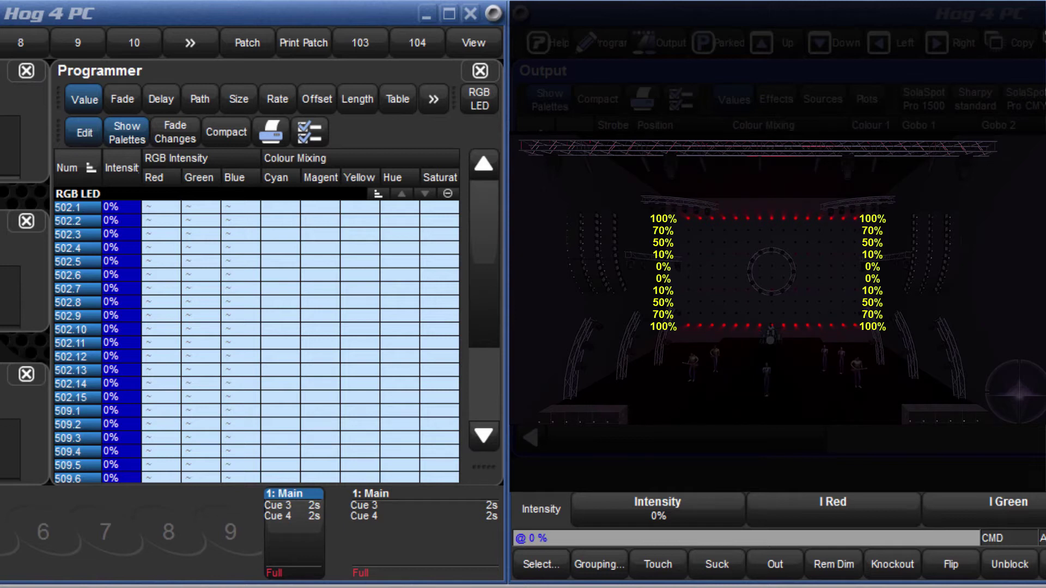
Step: Clear the Programmer and select every fixture currently live on stage
key(BackSpace)
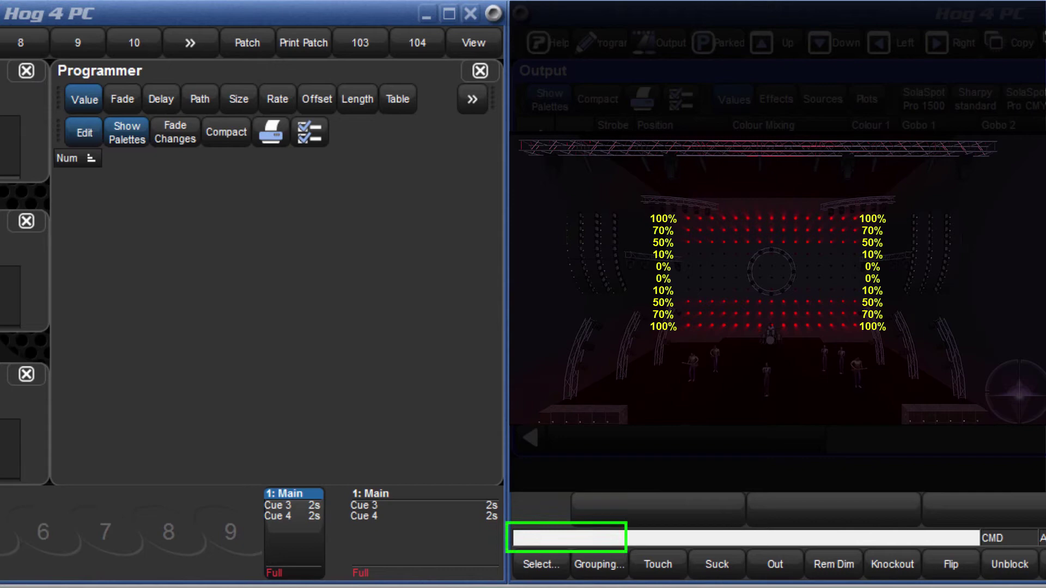
key(Live)
key(Return)
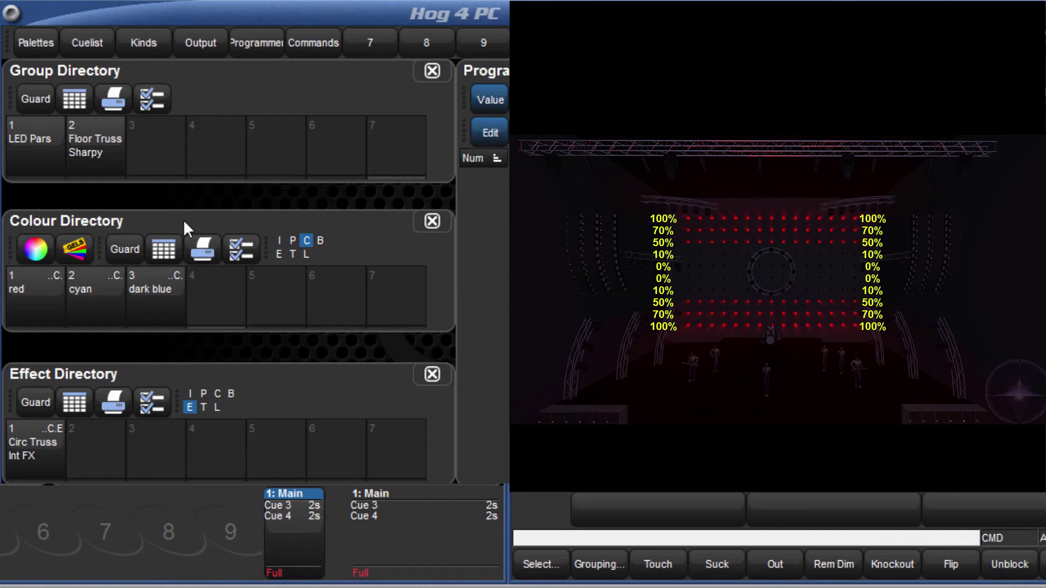
Step: Select only the currently live fixtures in the LED Pars group using a Live mask
click(51, 154)
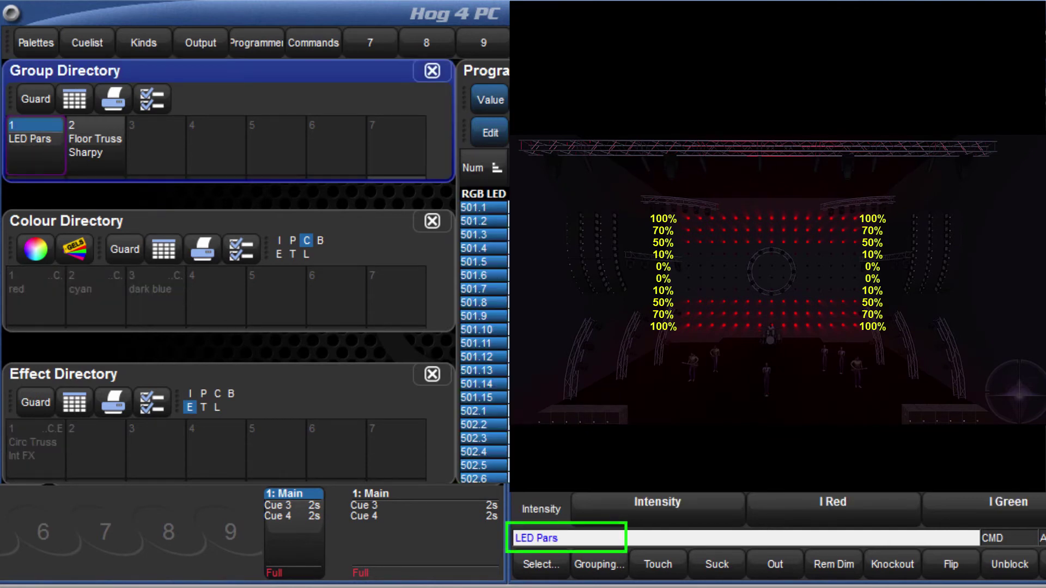
key(slash)
text(/)
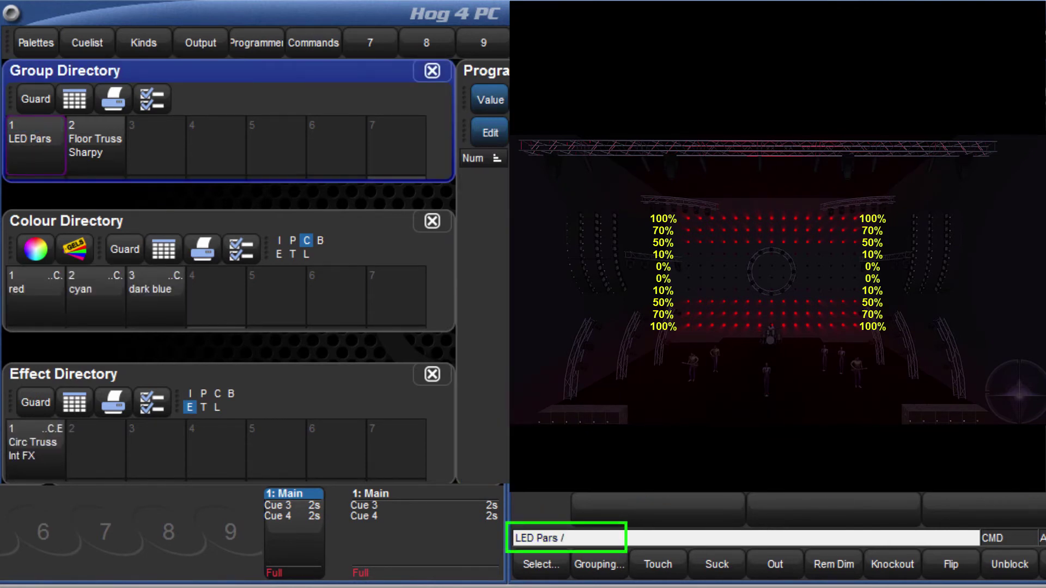
key(Live)
text(Active @0)
key(Return)
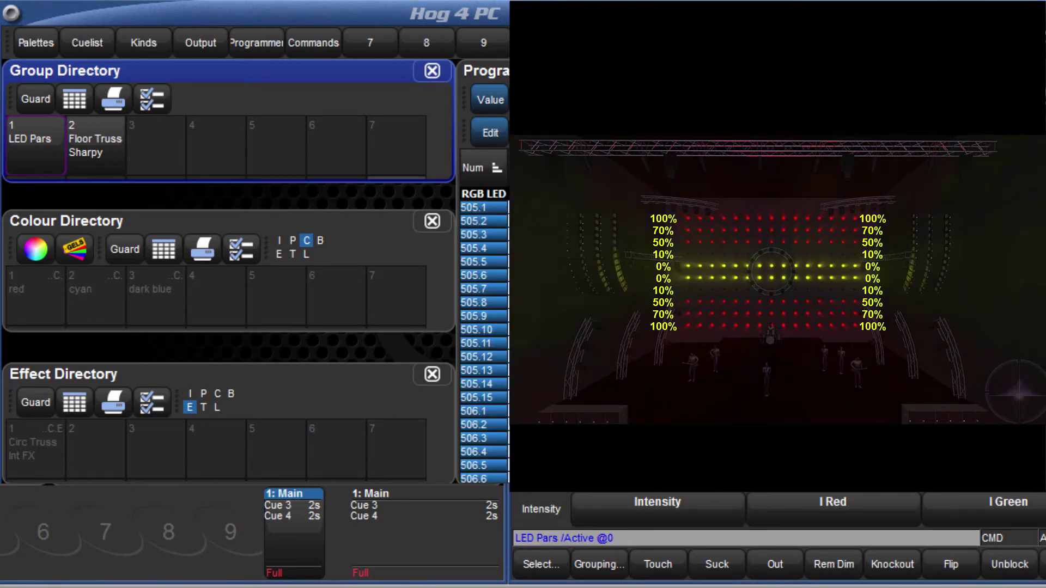
Step: Run Main cuelist Cue 4 and clear, then select active LED Pars and clear again
key(Return)
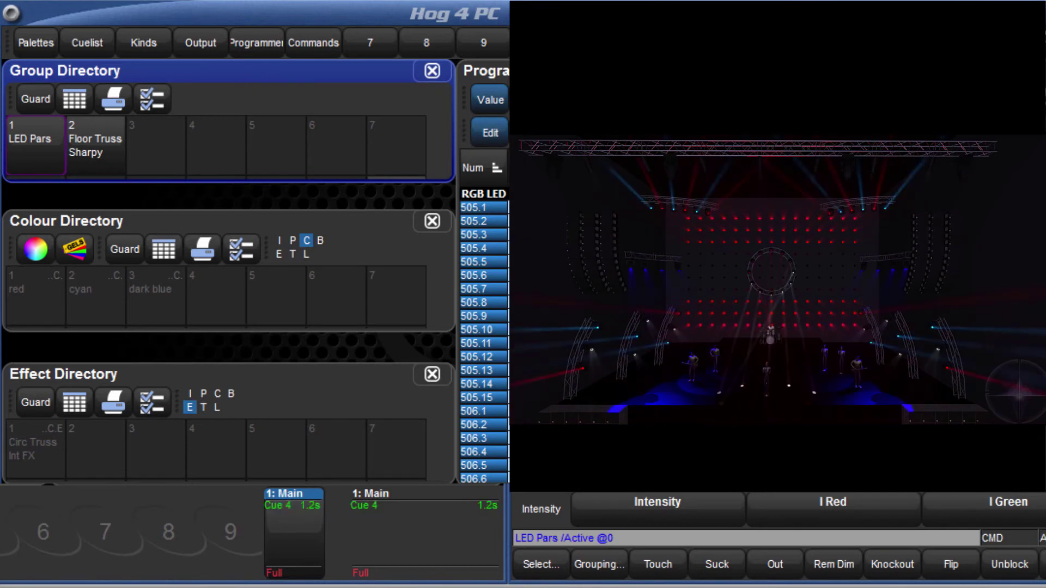
key(BackSpace)
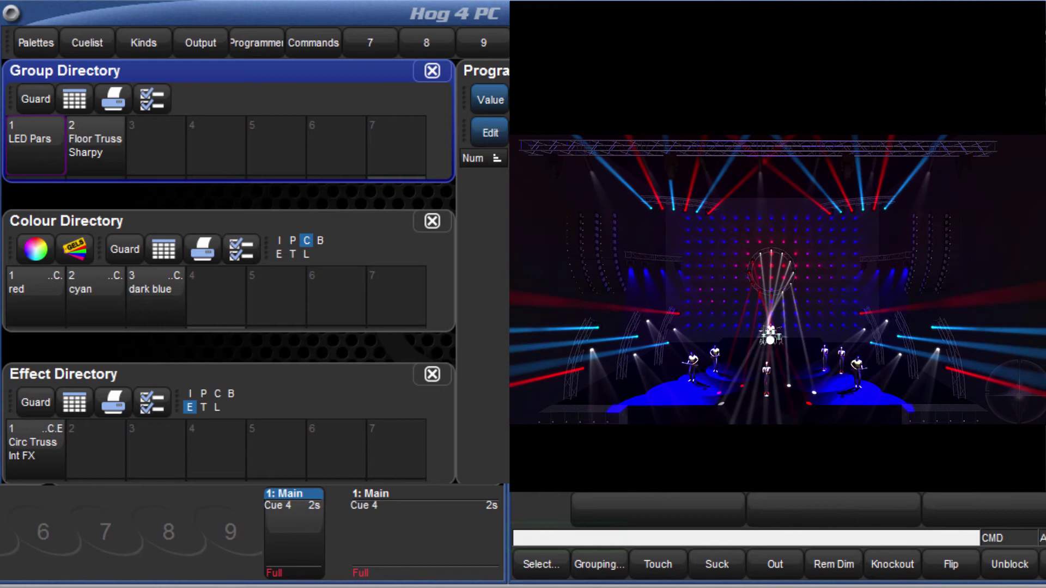
key(Active)
key(slash)
text(Active /)
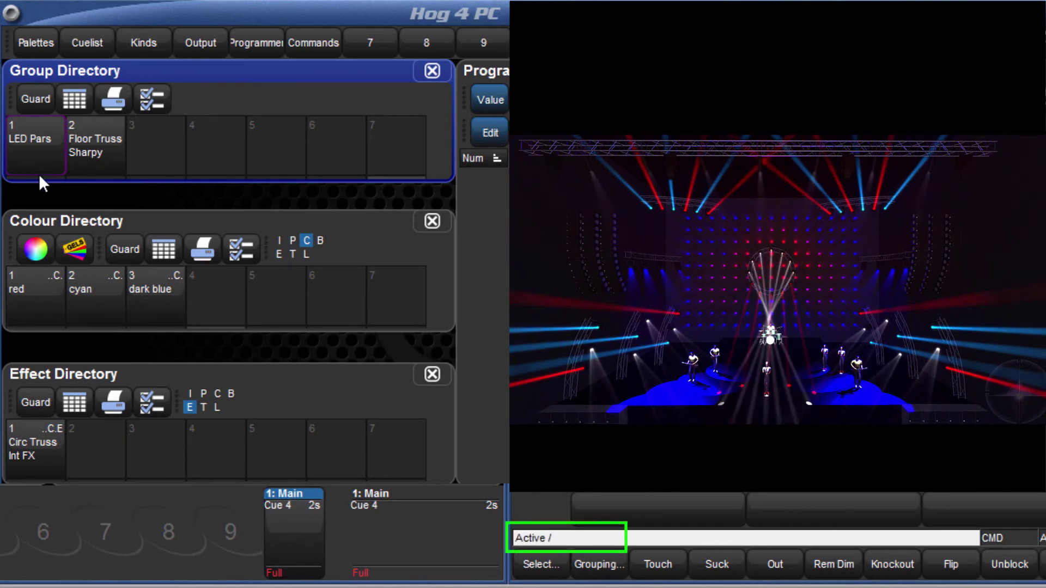
click(33, 151)
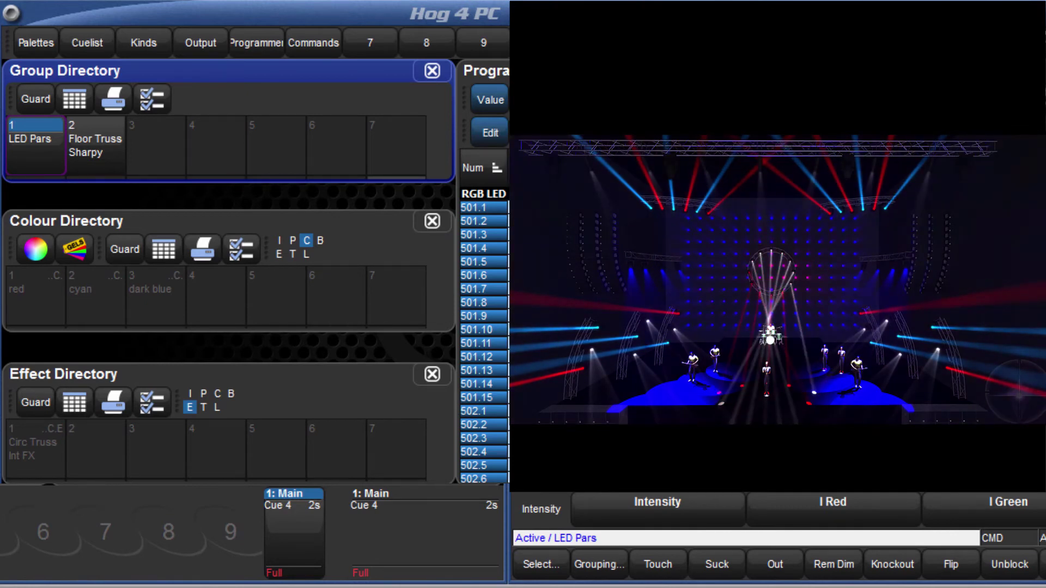
key(BackSpace)
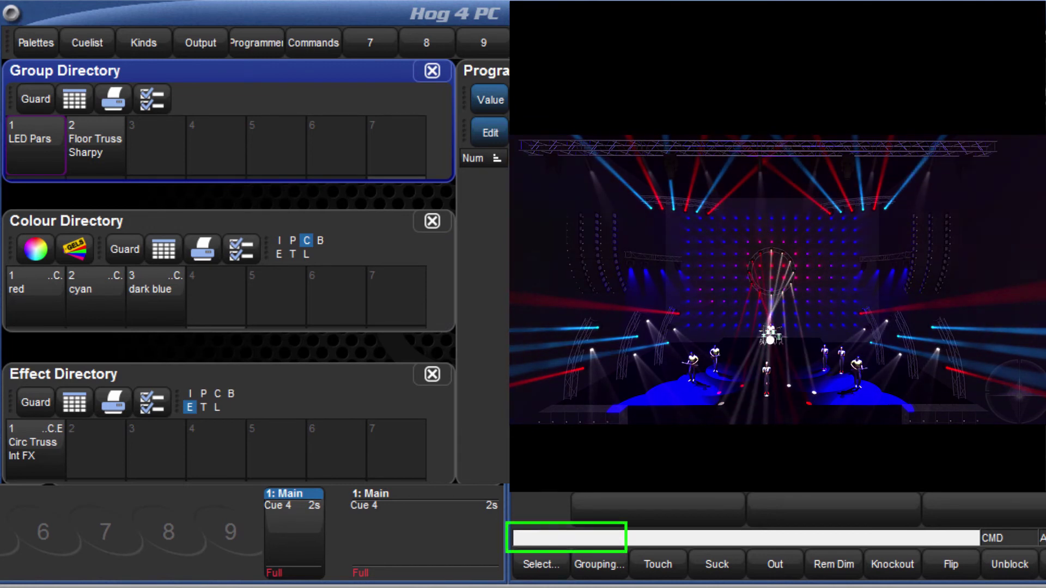
key(Live)
text(Live)
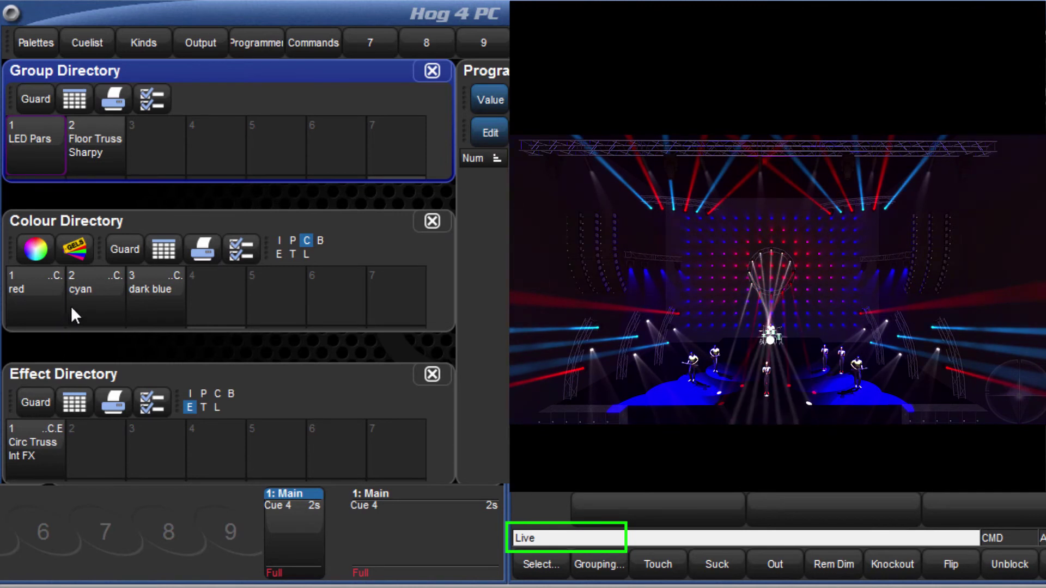
click(72, 306)
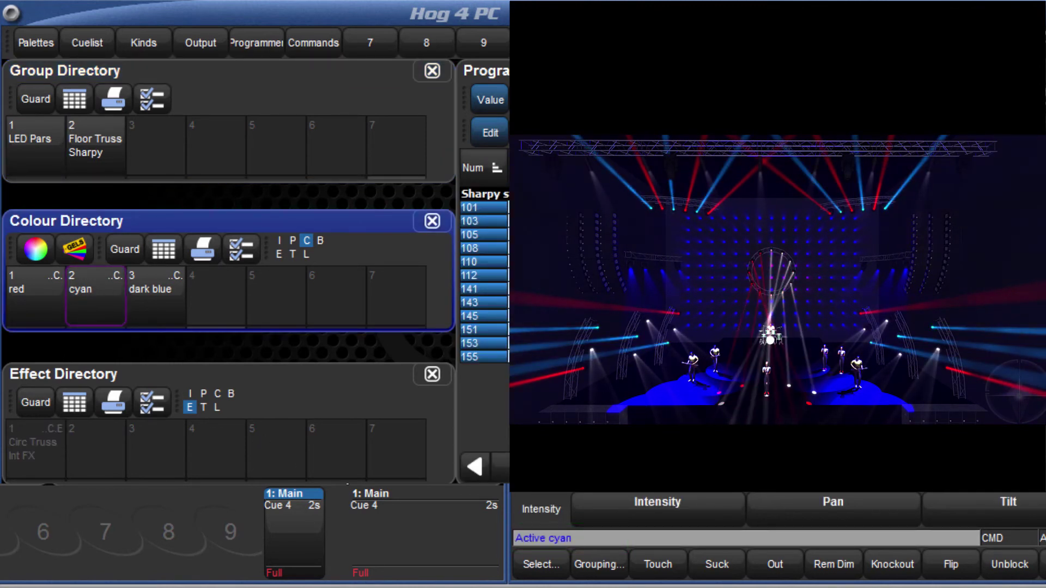
click(165, 303)
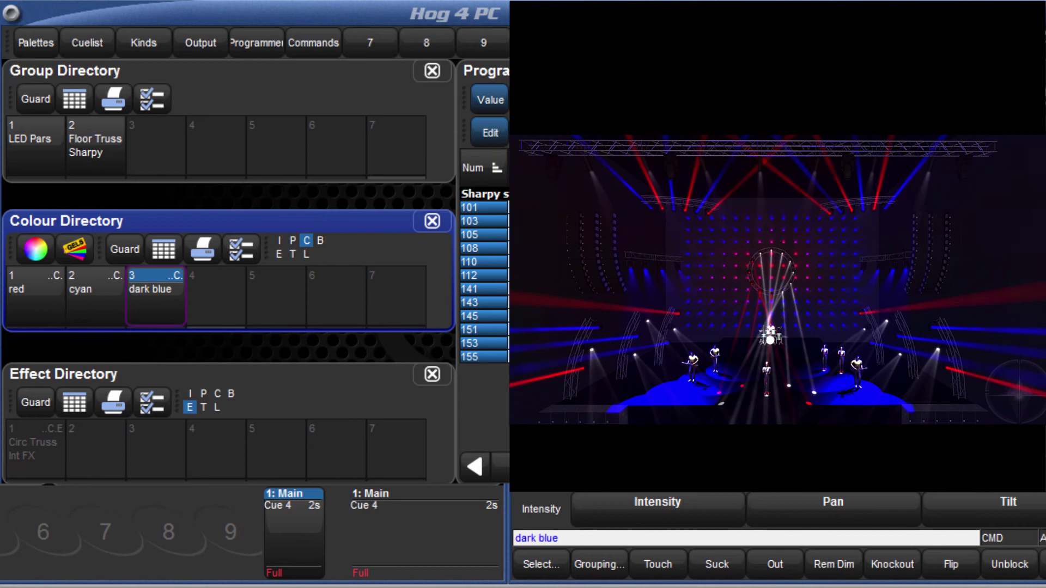
key(BackSpace)
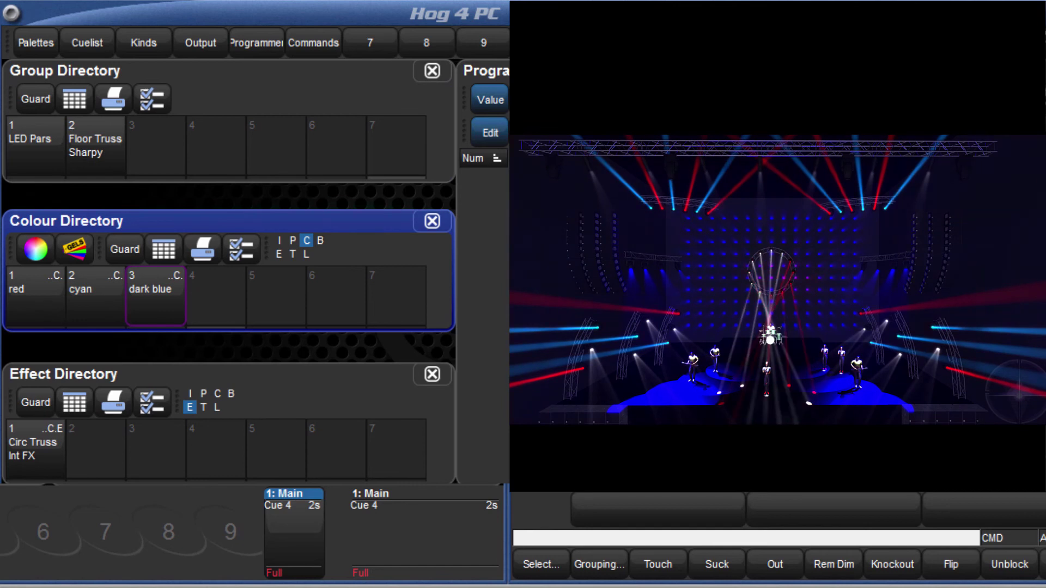
key(Live)
text(Live)
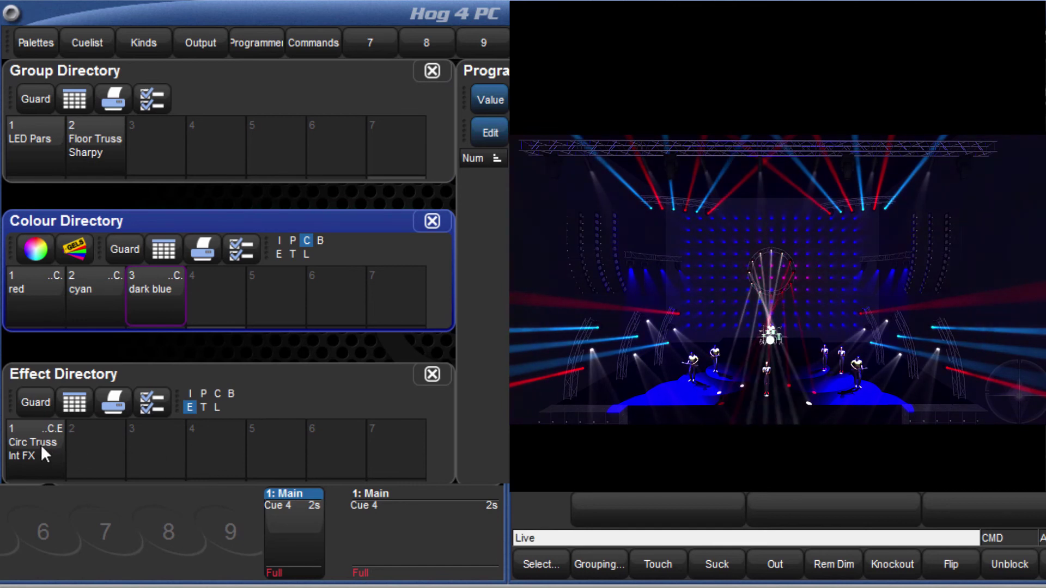
click(40, 445)
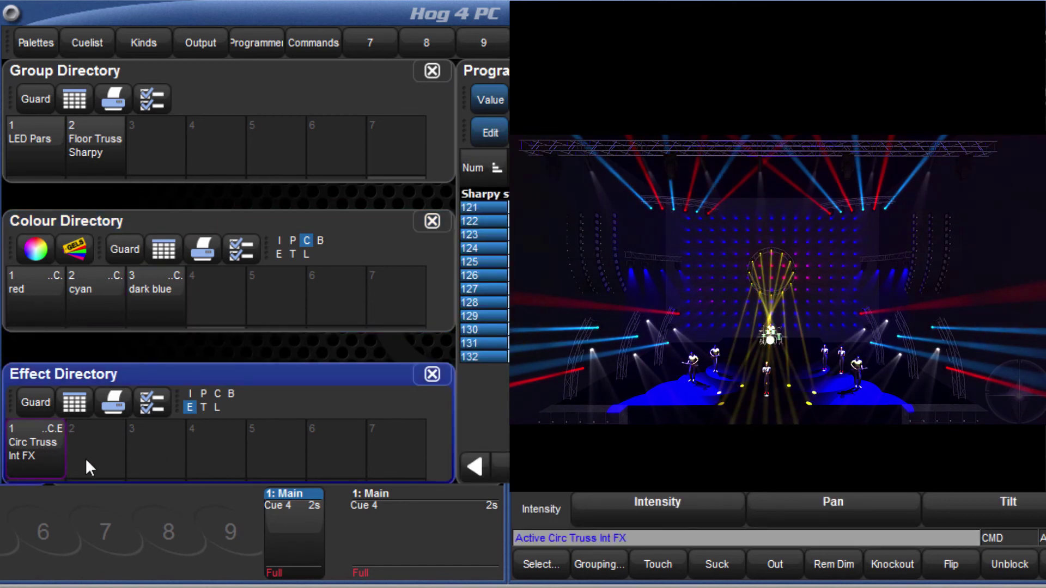
key(BackSpace)
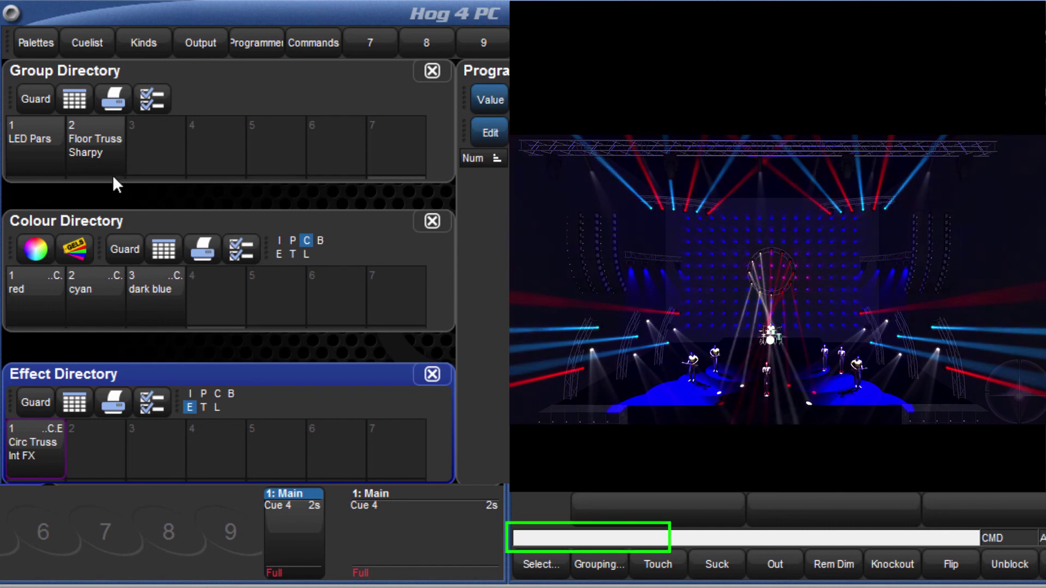
Step: Mask the Floor Truss Sharpy group to red-lit fixtures 142, 144, 152, 154 and apply cyan
click(96, 146)
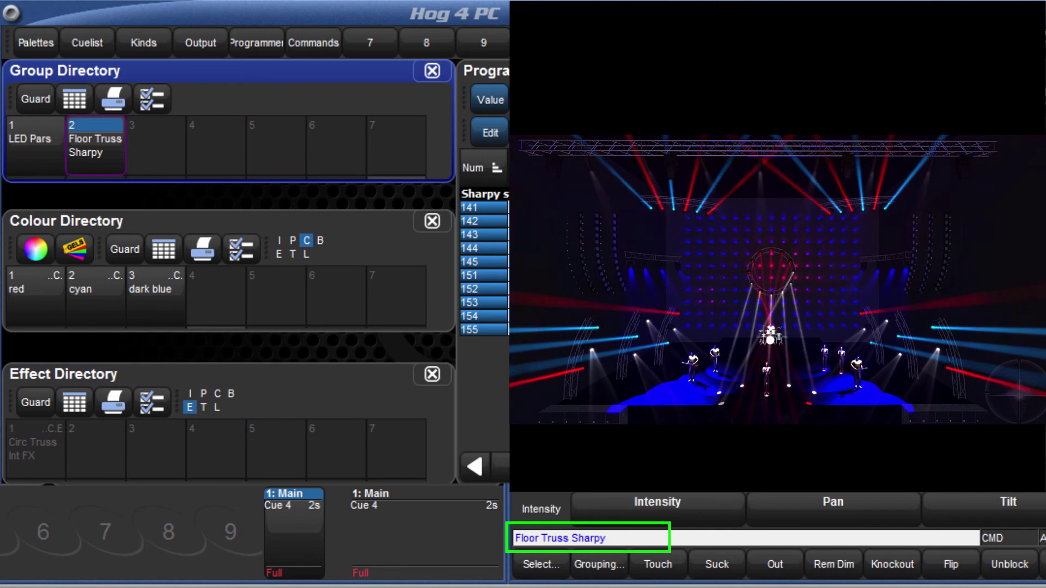
key(slash)
text(/ Live)
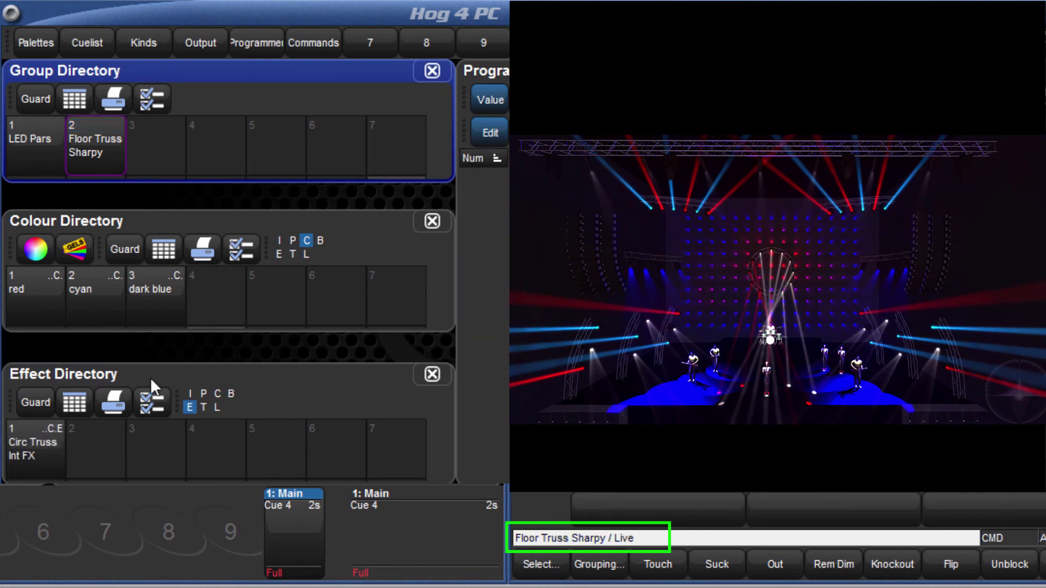
click(33, 294)
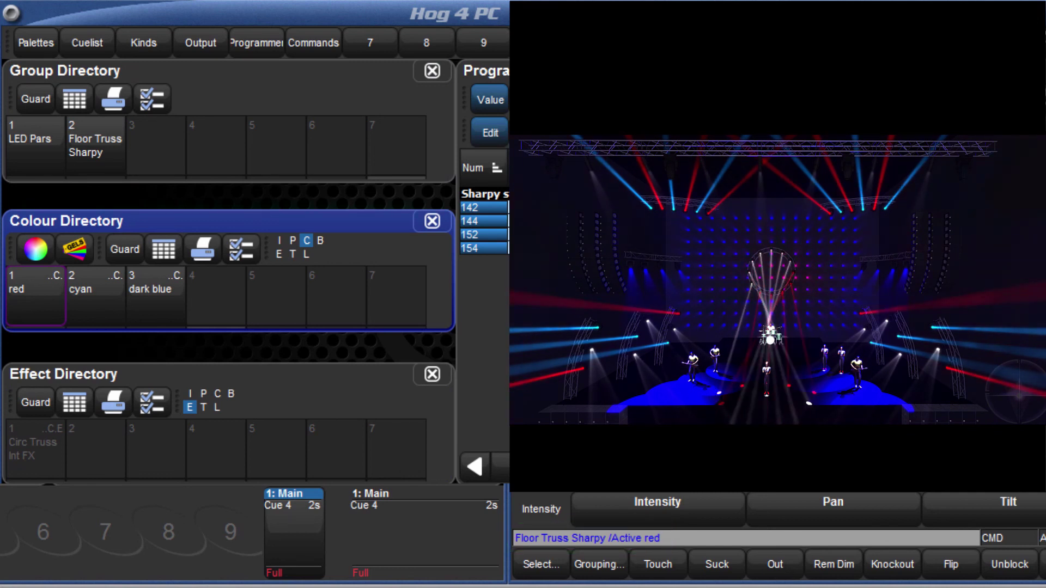
click(104, 299)
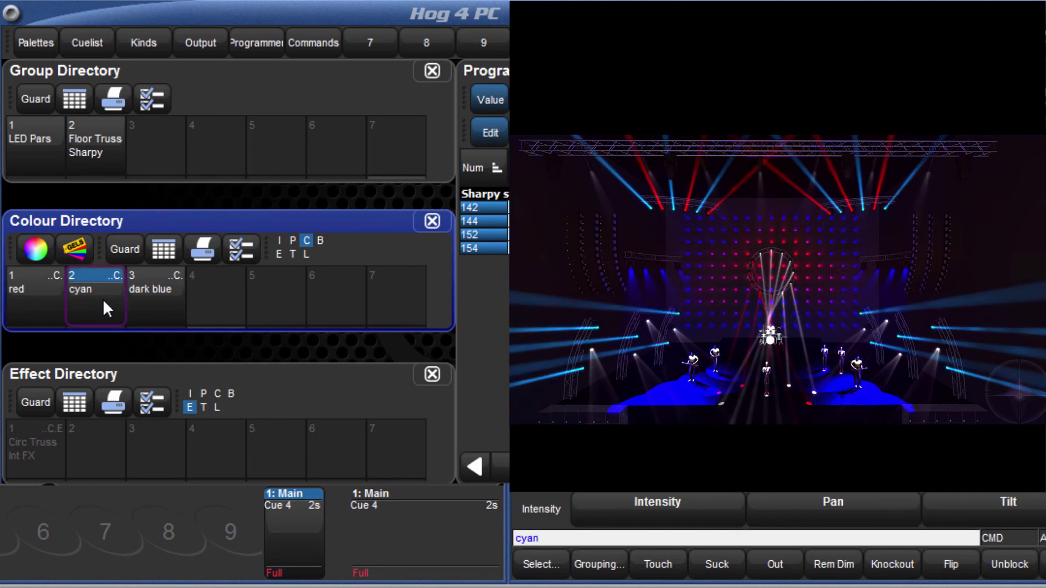